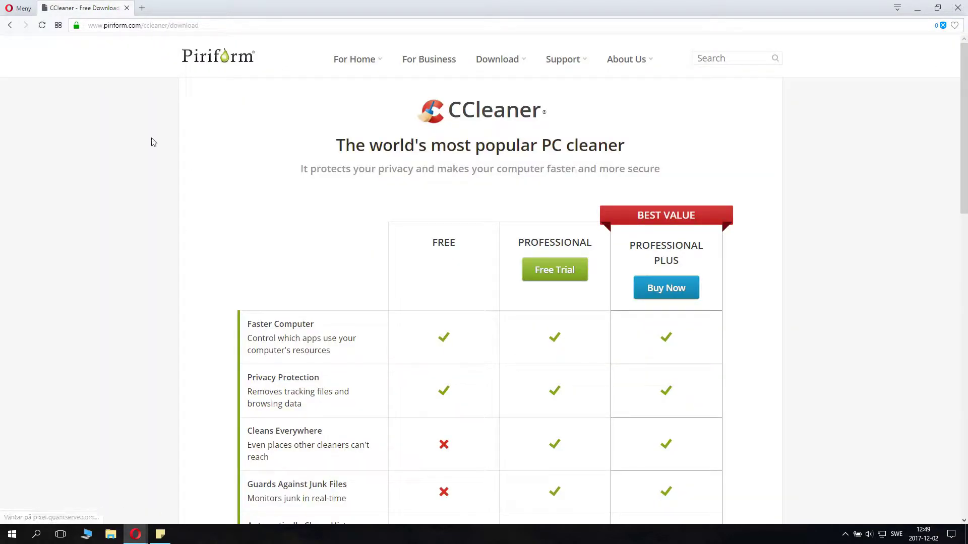
Scroll through the CCleaner comparison page in Opera
{"action": "left_click", "coordinate": [119, 26]}
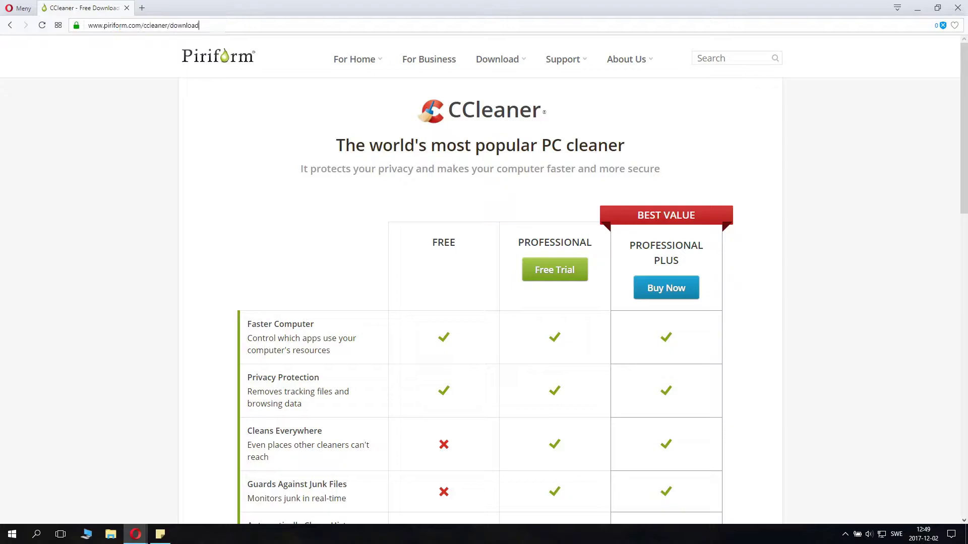
{"action": "left_click", "coordinate": [201, 236]}
{"action": "scroll", "coordinate": [595, 254], "scroll_direction": "down", "scroll_amount": 5}
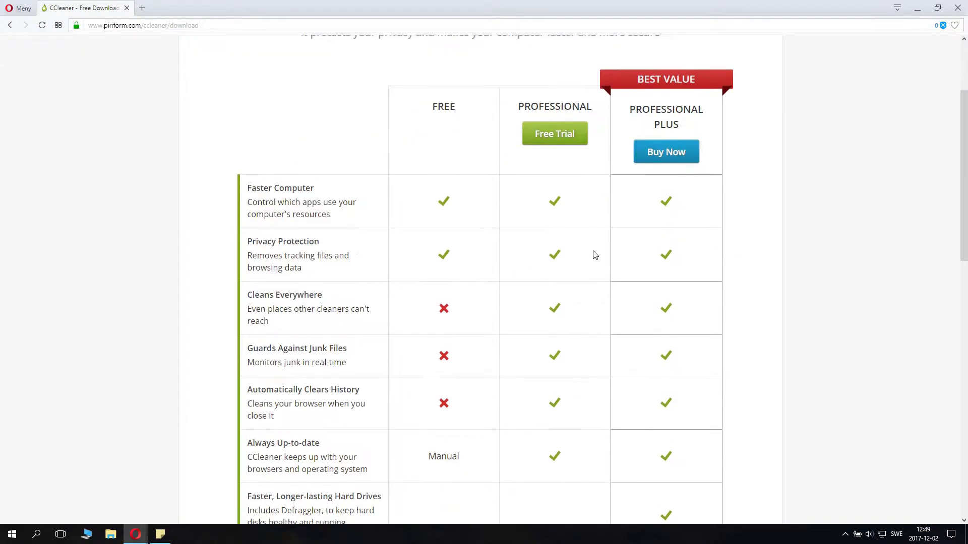
{"action": "scroll", "coordinate": [573, 246], "scroll_direction": "up", "scroll_amount": 5}
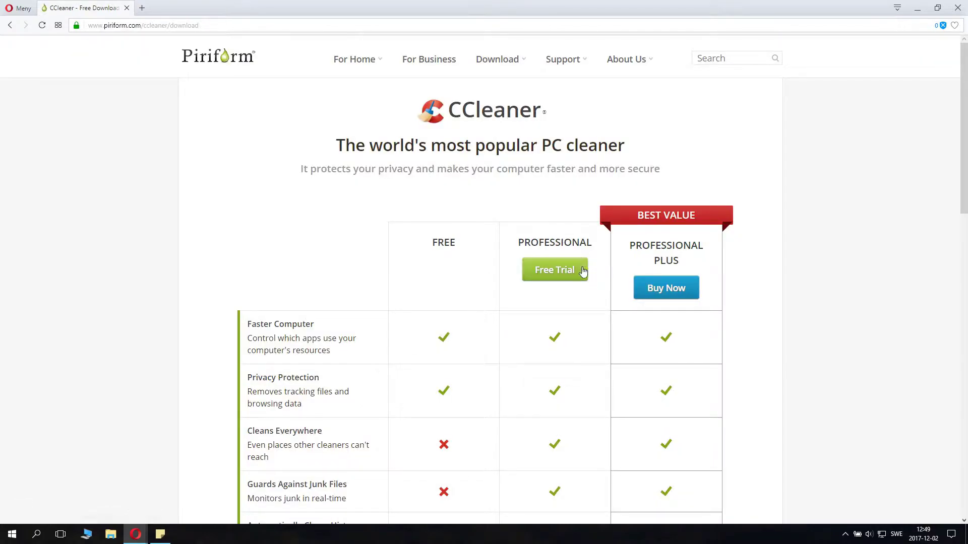
Go back through Opera's history to the ccleaner search results
{"action": "key", "text": "alt+Left"}
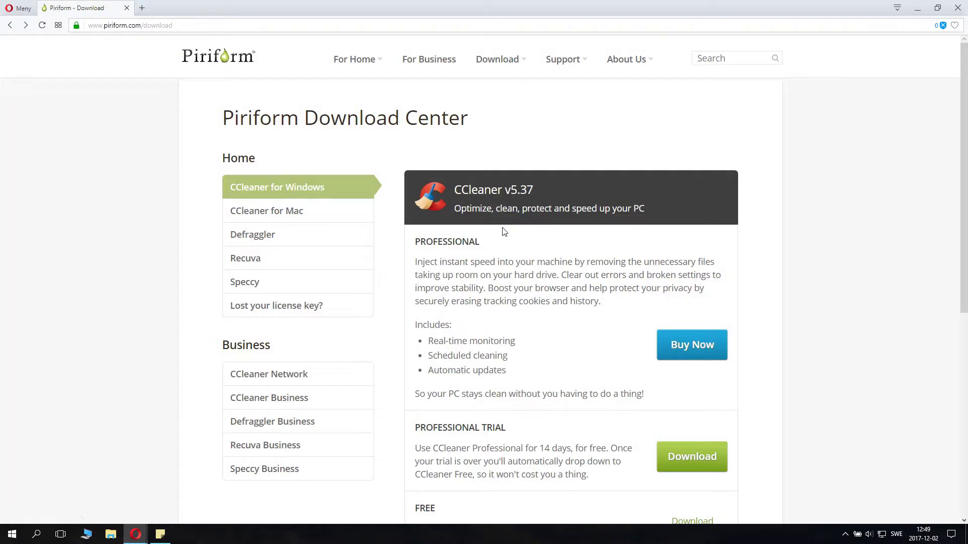
{"action": "key", "text": "alt+Right"}
{"action": "key", "text": "alt+Left"}
{"action": "key", "text": "alt+Left"}
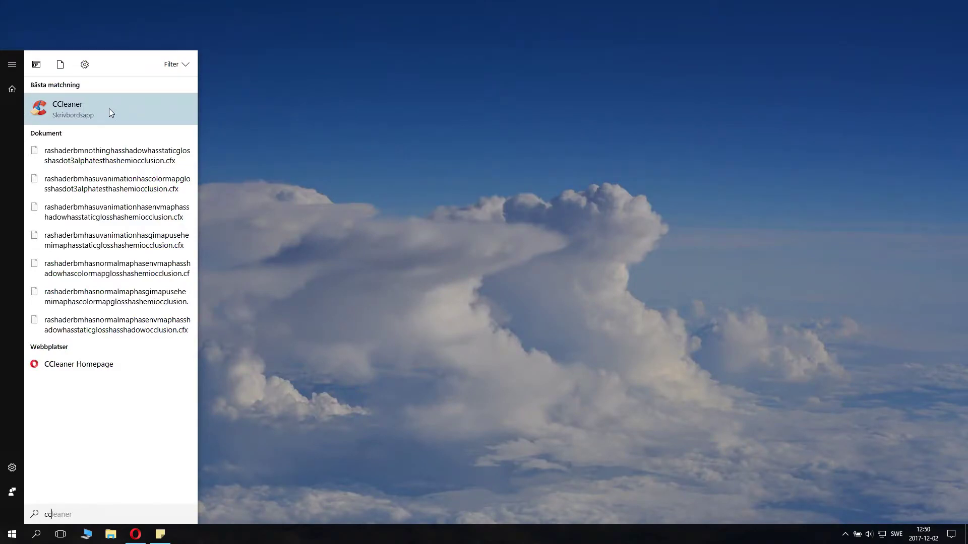
Launch the CCleaner desktop app from the Start search best match
{"action": "left_click", "coordinate": [109, 107]}
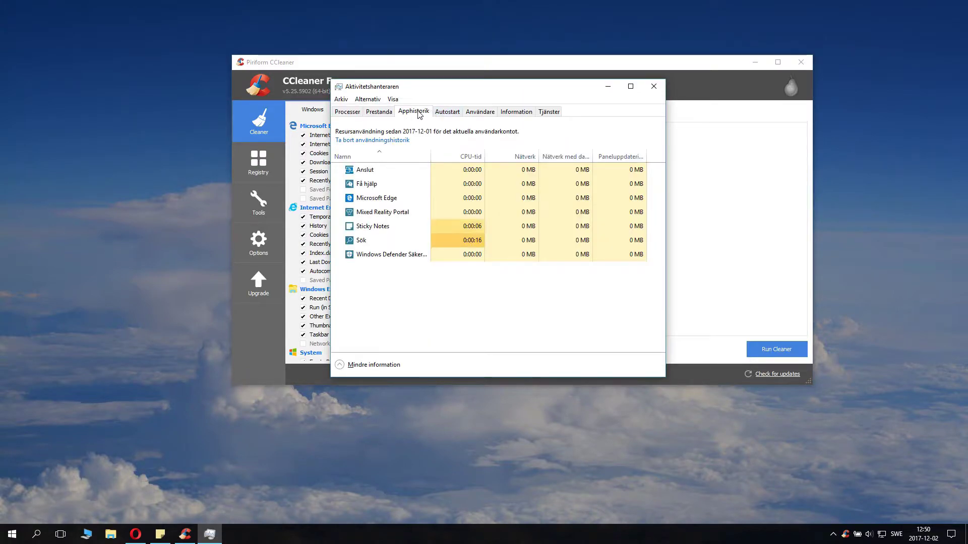
Find CCleaner's entry in Task Manager's startup list and leave it disabled (Inaktiverat)
{"action": "left_click", "coordinate": [442, 113]}
{"action": "scroll", "coordinate": [403, 260], "scroll_direction": "down", "scroll_amount": 1}
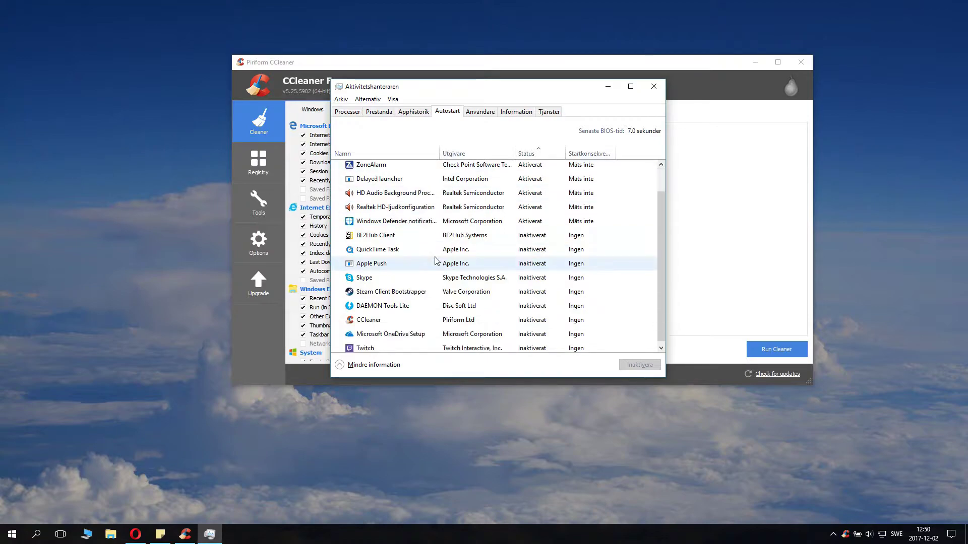
{"action": "left_click", "coordinate": [401, 318]}
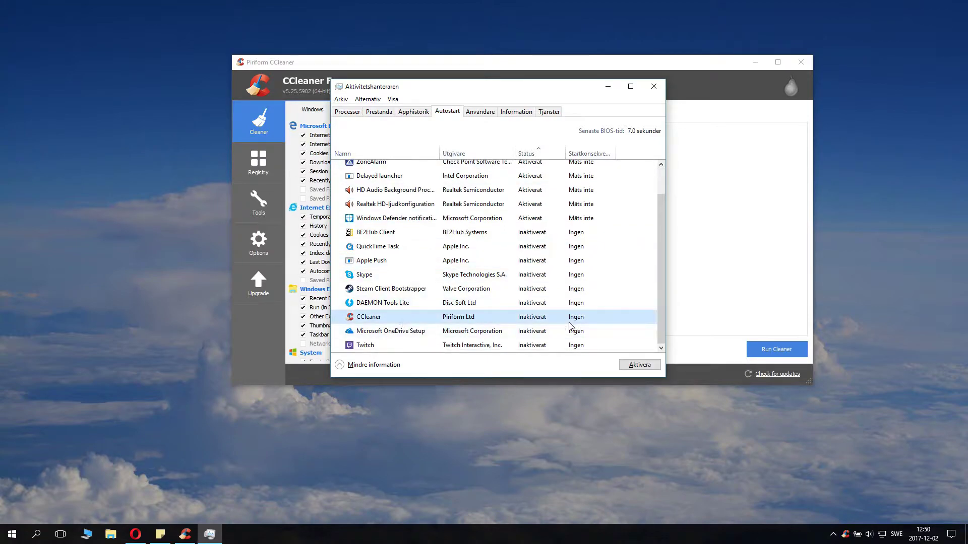
{"action": "right_click", "coordinate": [536, 315]}
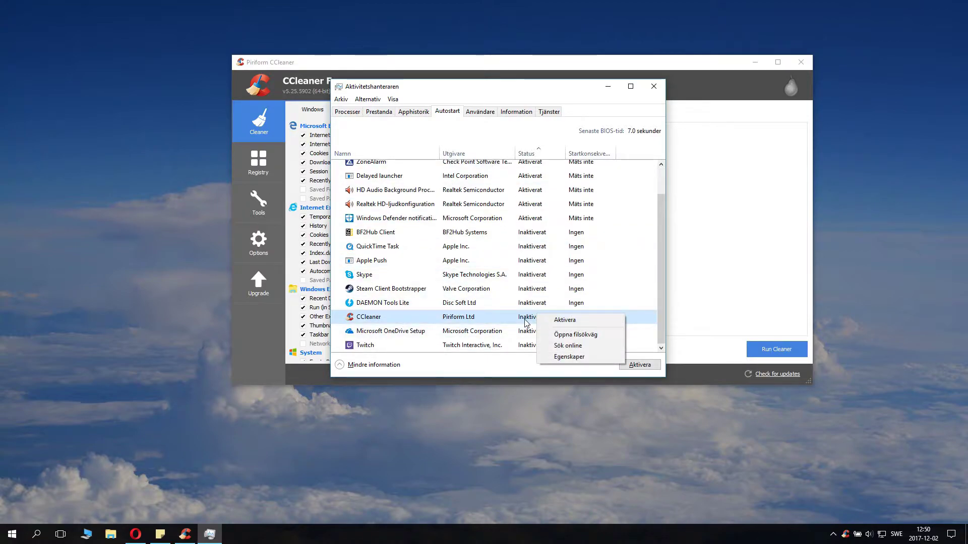
{"action": "left_click", "coordinate": [527, 323]}
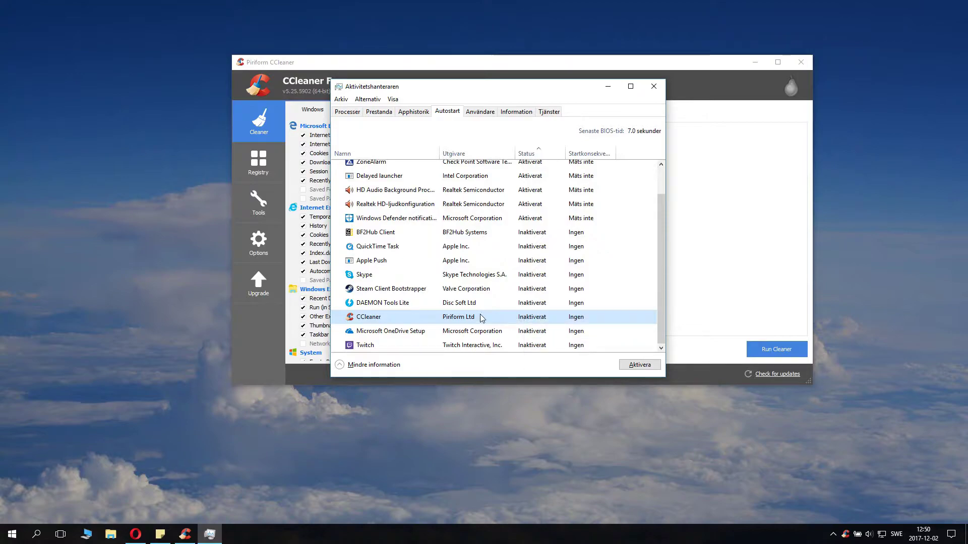
Close Task Manager to reveal CCleaner's Windows cleaning checklist
{"action": "left_click", "coordinate": [658, 88]}
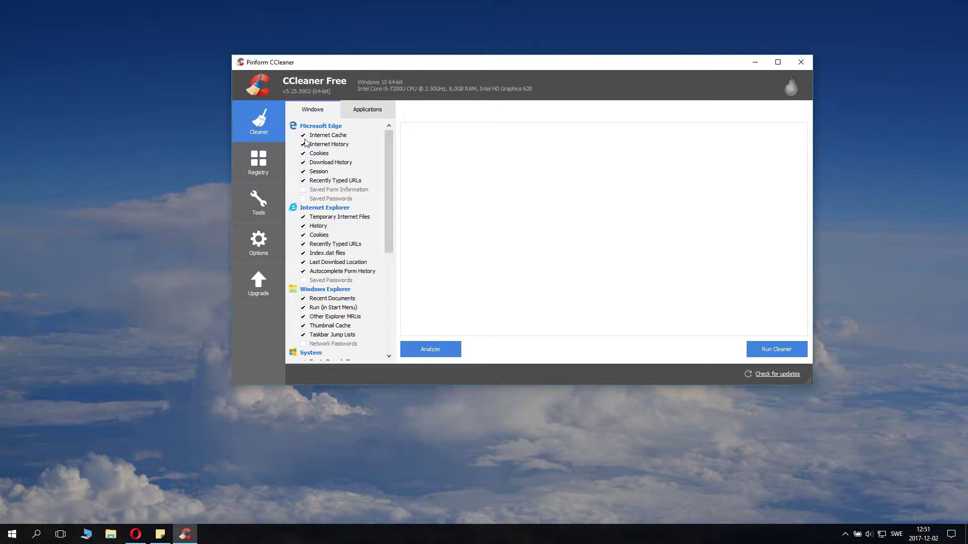
Check Edge Saved Form Information and Saved Passwords plus Internet Explorer Saved Passwords, accepting the warnings
{"action": "left_click", "coordinate": [303, 190]}
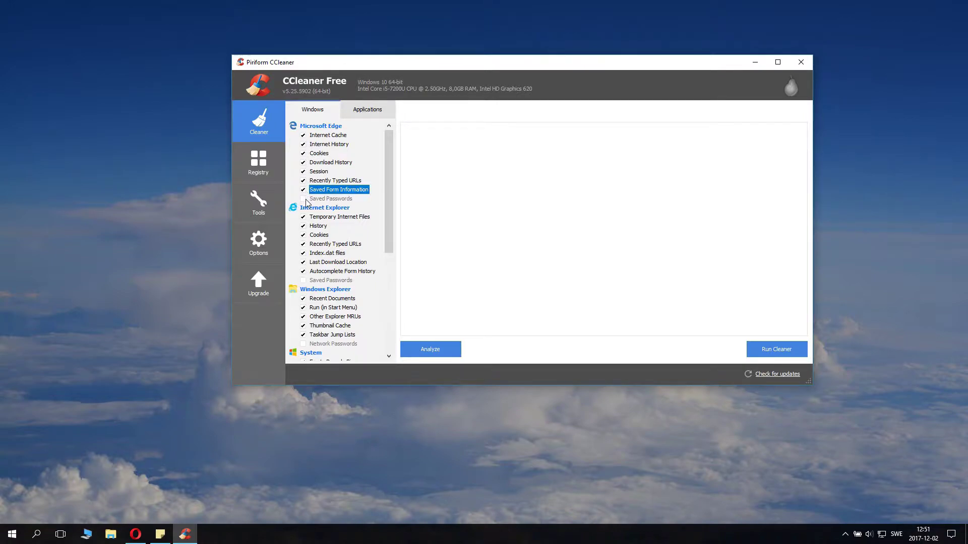
{"action": "left_click", "coordinate": [303, 198]}
{"action": "left_click", "coordinate": [595, 257]}
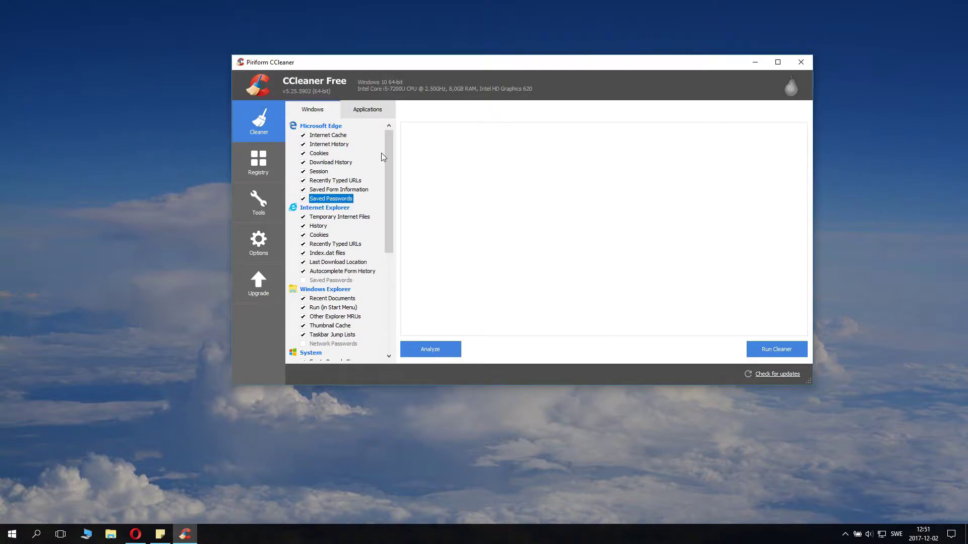
{"action": "scroll", "coordinate": [353, 191], "scroll_direction": "down", "scroll_amount": 2}
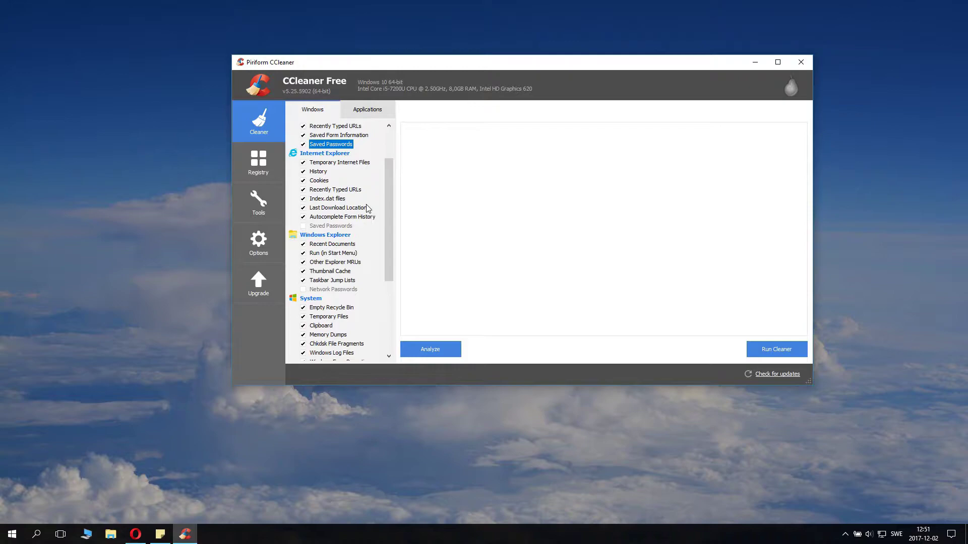
{"action": "left_click_drag", "start_coordinate": [391, 183], "coordinate": [389, 203]}
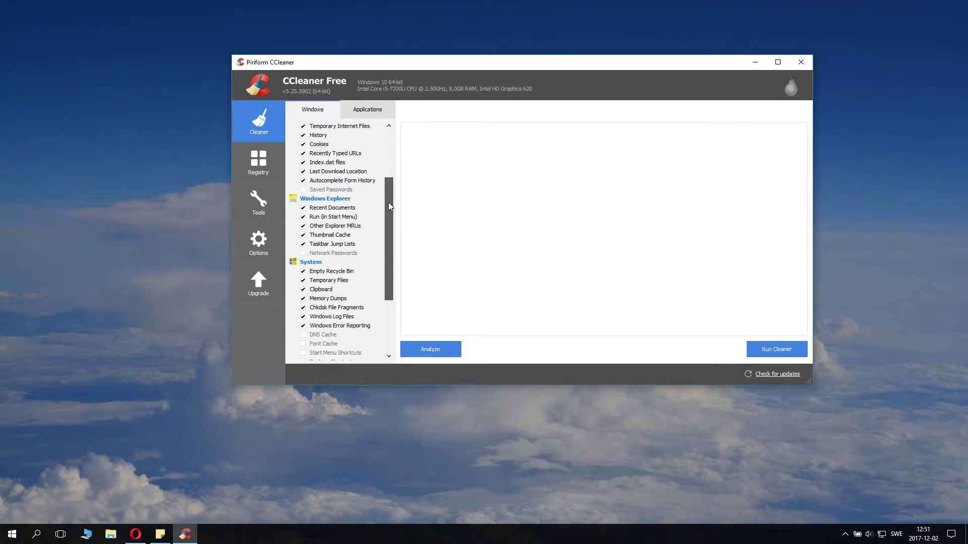
{"action": "left_click", "coordinate": [303, 190]}
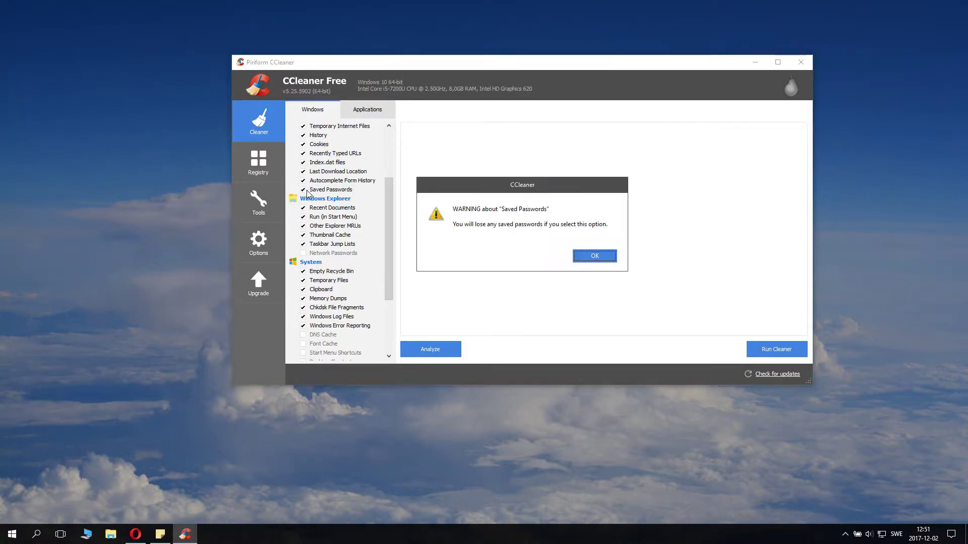
{"action": "left_click", "coordinate": [592, 255]}
Review the System and Advanced items, leaving Advanced options like Old Prefetch data unchecked
{"action": "mouse_move", "coordinate": [389, 203]}
{"action": "left_mouse_down"}
{"action": "mouse_move", "coordinate": [389, 232]}
{"action": "mouse_move", "coordinate": [390, 220]}
{"action": "left_mouse_up"}
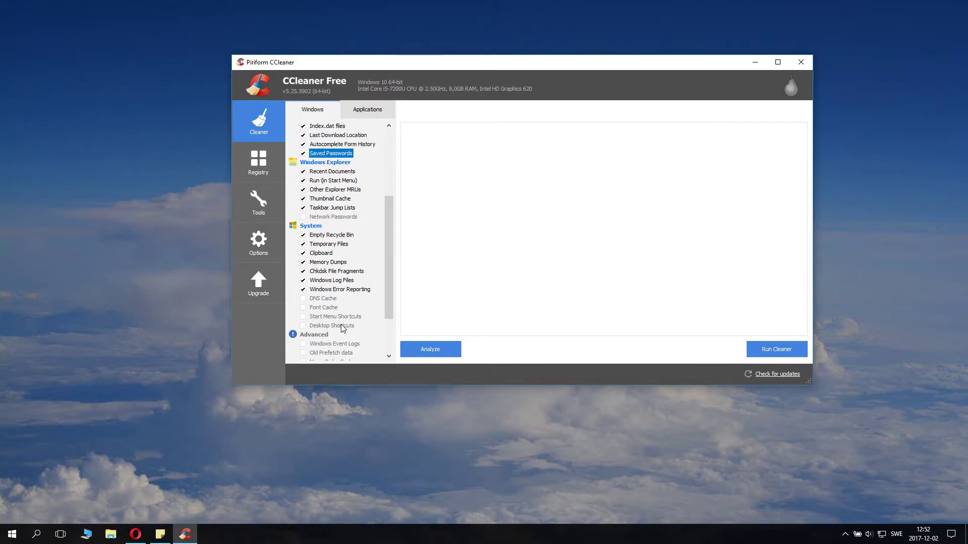
{"action": "left_click_drag", "start_coordinate": [389, 283], "coordinate": [396, 332]}
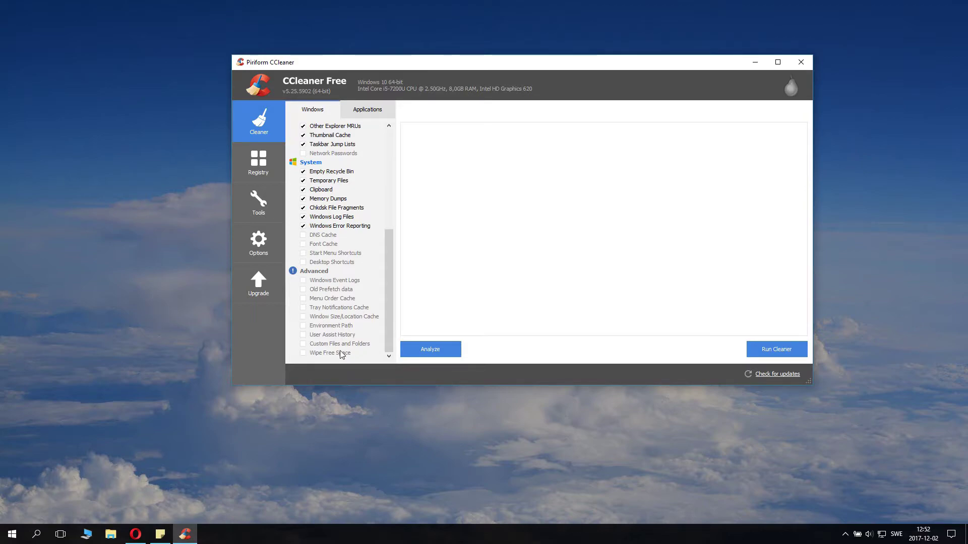
{"action": "left_click", "coordinate": [343, 284]}
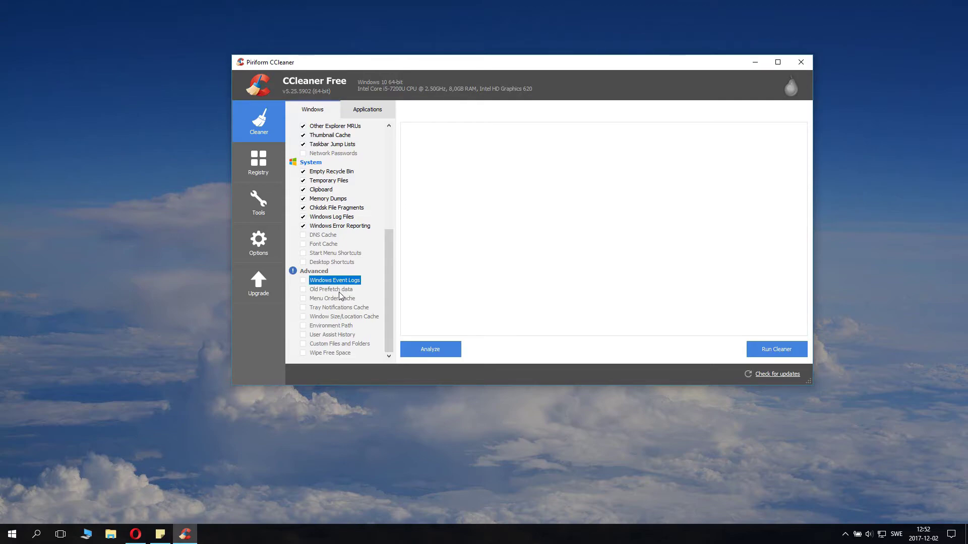
{"action": "left_click", "coordinate": [339, 292]}
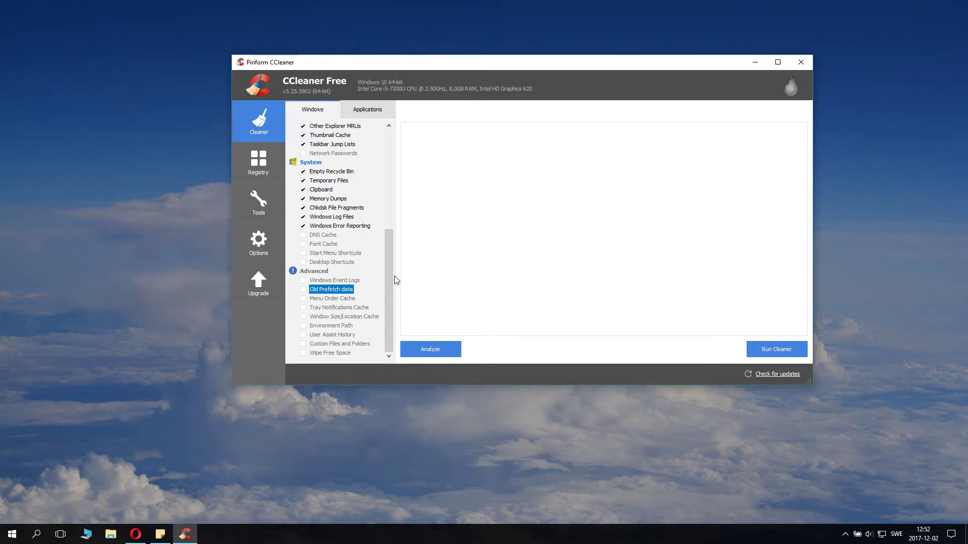
{"action": "left_click_drag", "start_coordinate": [391, 256], "coordinate": [399, 145]}
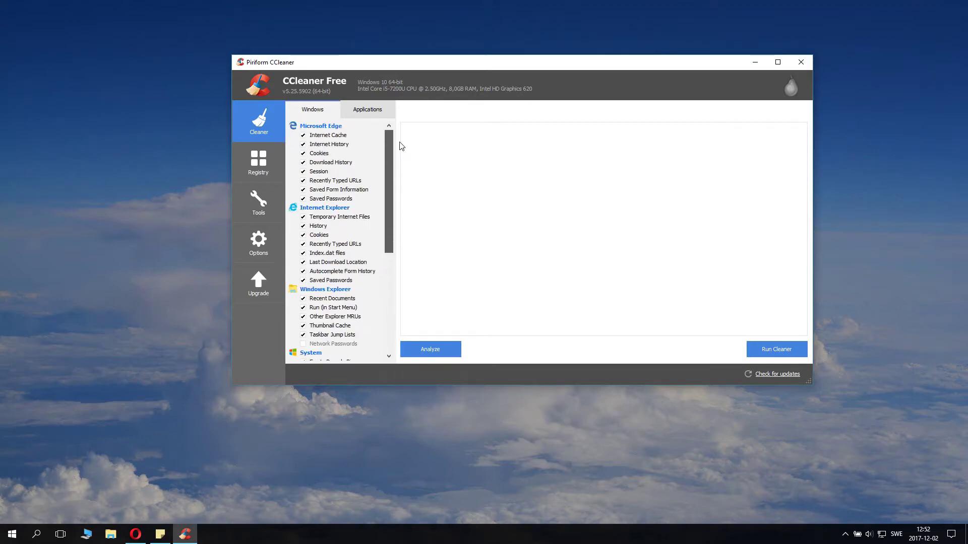
On the Applications list, tick Java under the Internet items
{"action": "left_click", "coordinate": [371, 113]}
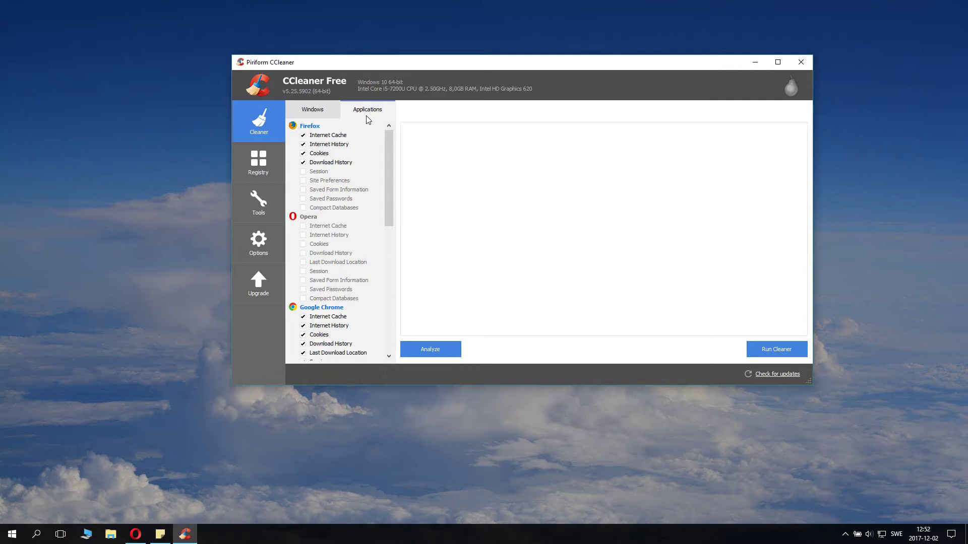
{"action": "scroll", "coordinate": [364, 188], "scroll_direction": "down", "scroll_amount": 2}
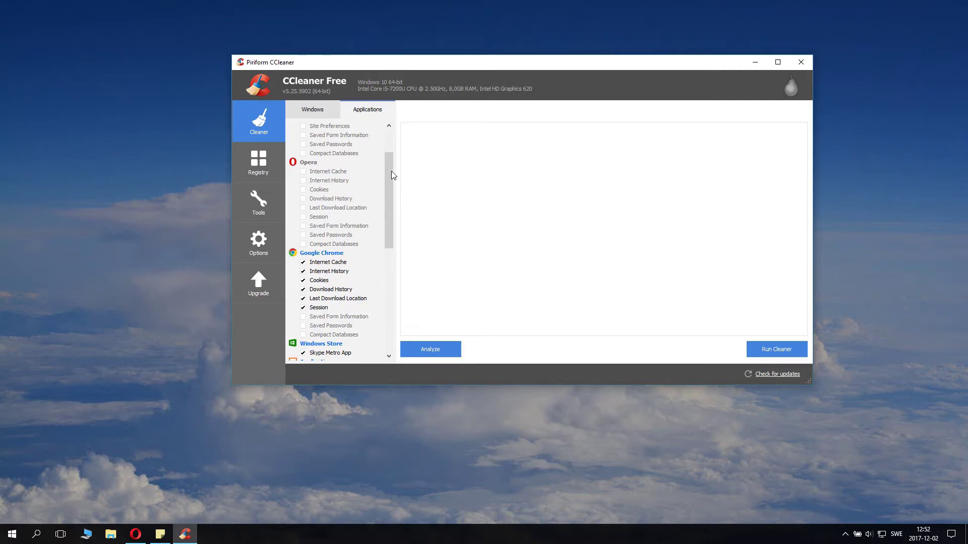
{"action": "left_click_drag", "start_coordinate": [392, 171], "coordinate": [392, 150]}
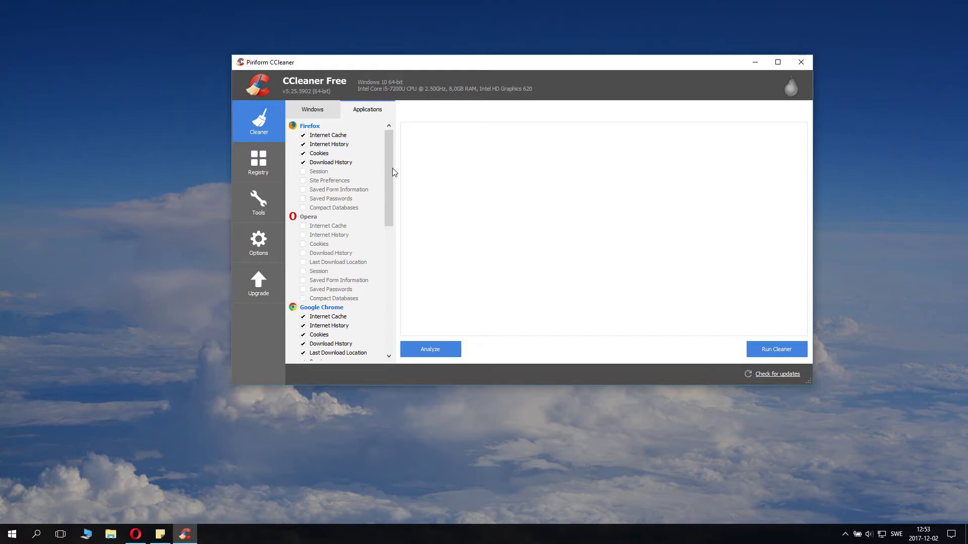
{"action": "left_click_drag", "start_coordinate": [392, 172], "coordinate": [394, 226]}
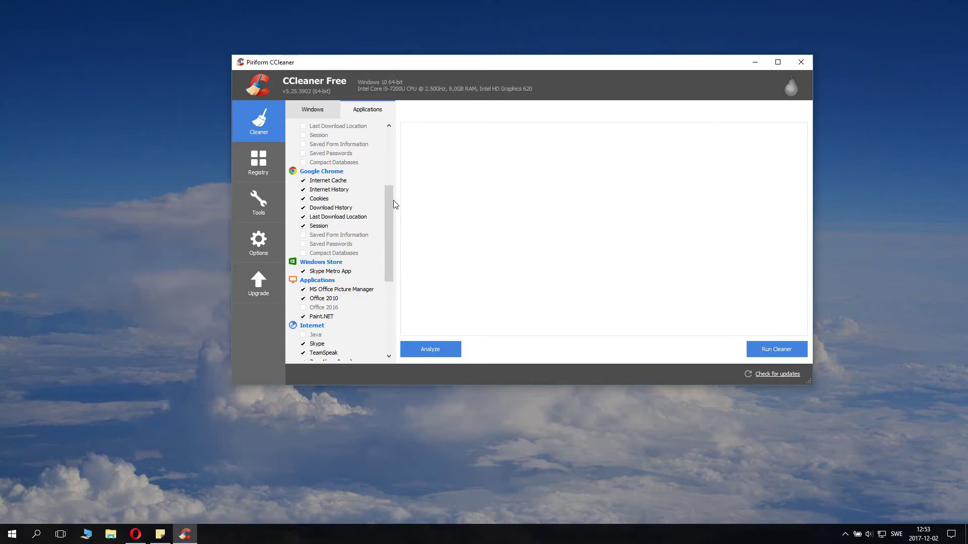
{"action": "left_click_drag", "start_coordinate": [392, 193], "coordinate": [388, 215]}
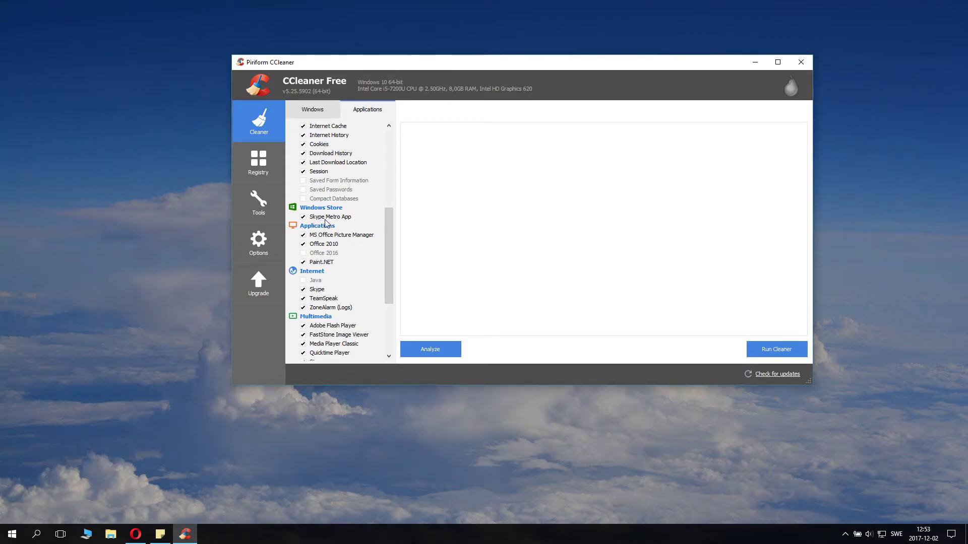
{"action": "left_click_drag", "start_coordinate": [388, 237], "coordinate": [398, 270]}
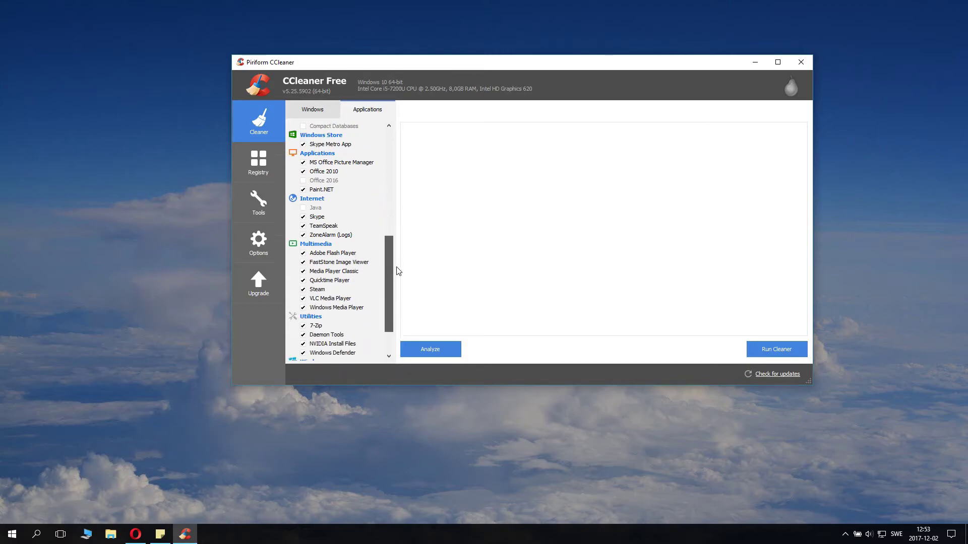
{"action": "left_click", "coordinate": [305, 210]}
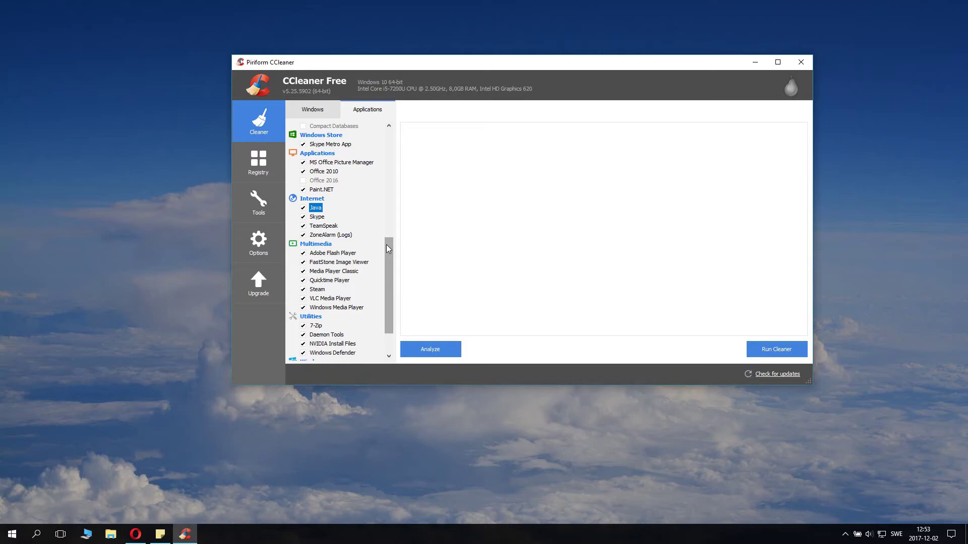
Tick Game Explorer under the Windows applications and return to the top of the list
{"action": "left_click_drag", "start_coordinate": [387, 244], "coordinate": [387, 263]}
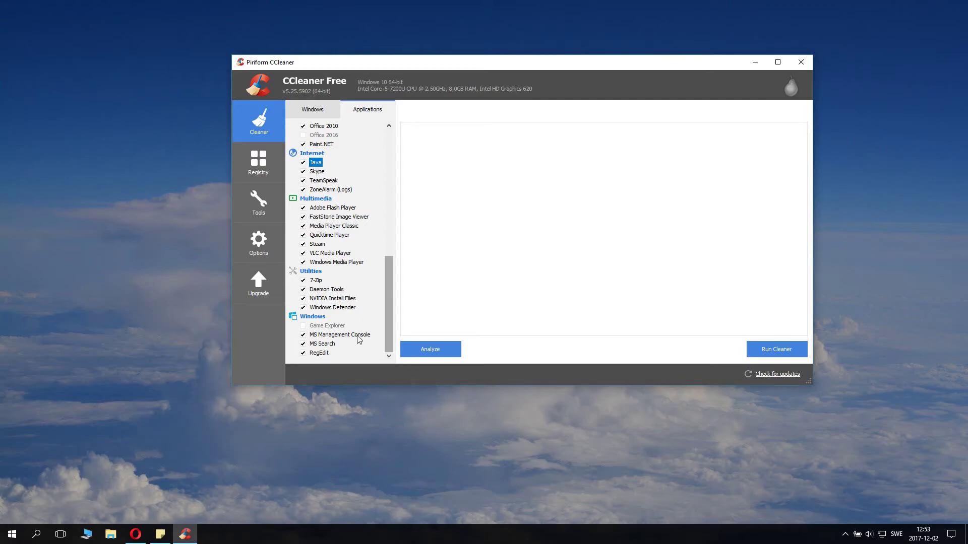
{"action": "left_click", "coordinate": [303, 326]}
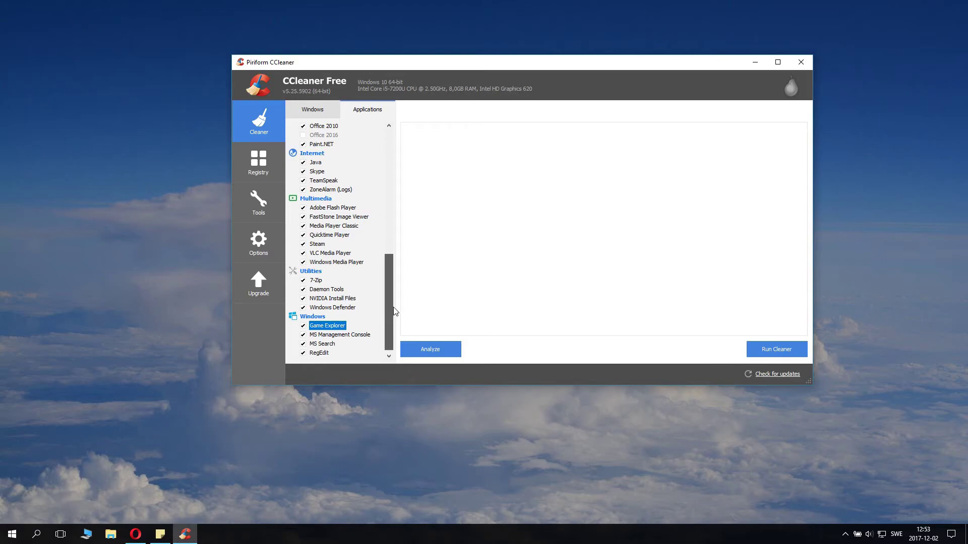
{"action": "scroll", "coordinate": [392, 309], "scroll_direction": "up", "scroll_amount": 3}
{"action": "left_click_drag", "start_coordinate": [401, 259], "coordinate": [403, 159]}
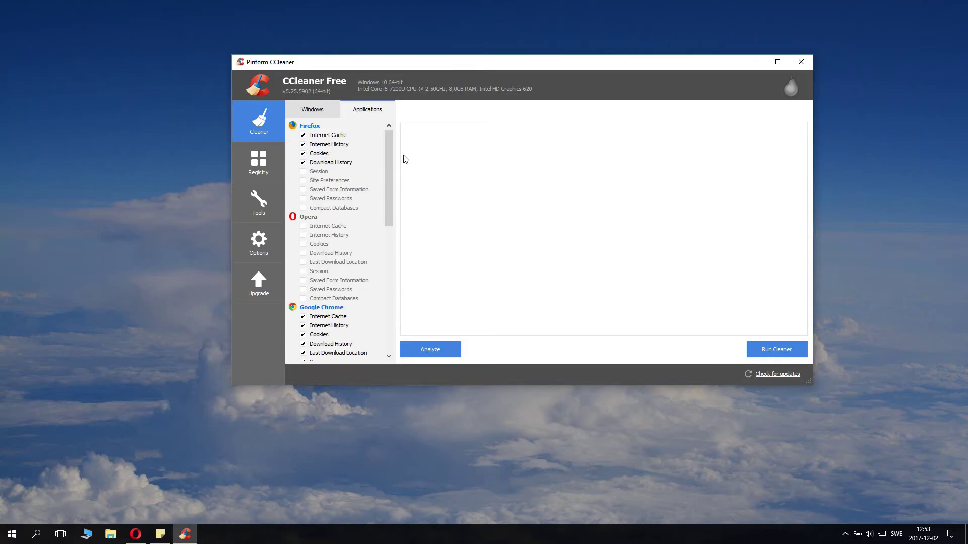
Run the analysis of the checked items and review the junk found
{"action": "left_click", "coordinate": [432, 349]}
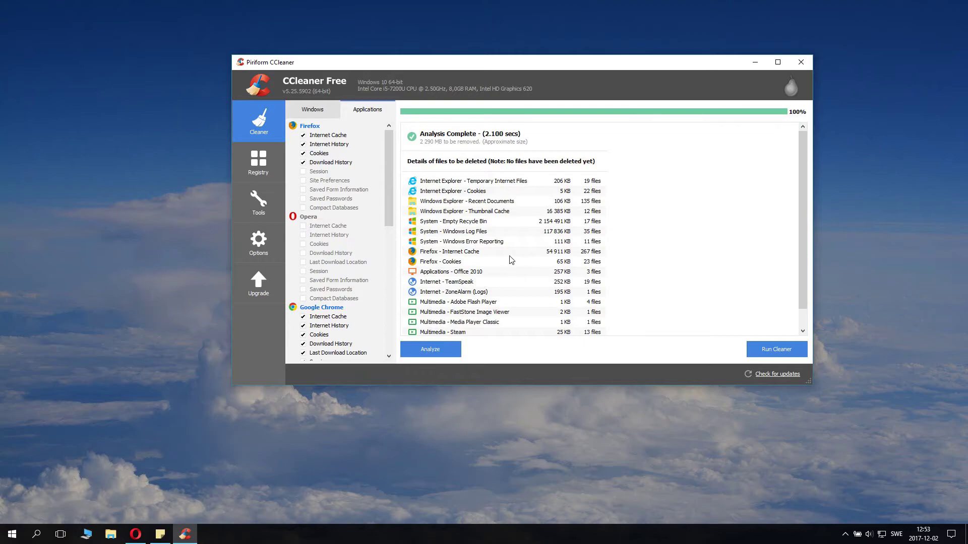
{"action": "scroll", "coordinate": [553, 241], "scroll_direction": "down", "scroll_amount": 1}
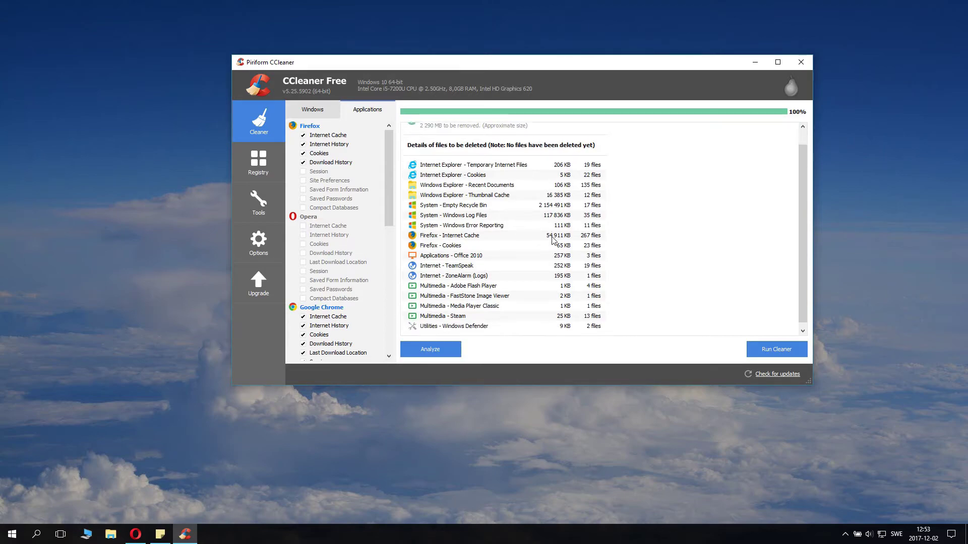
{"action": "scroll", "coordinate": [553, 240], "scroll_direction": "up", "scroll_amount": 1}
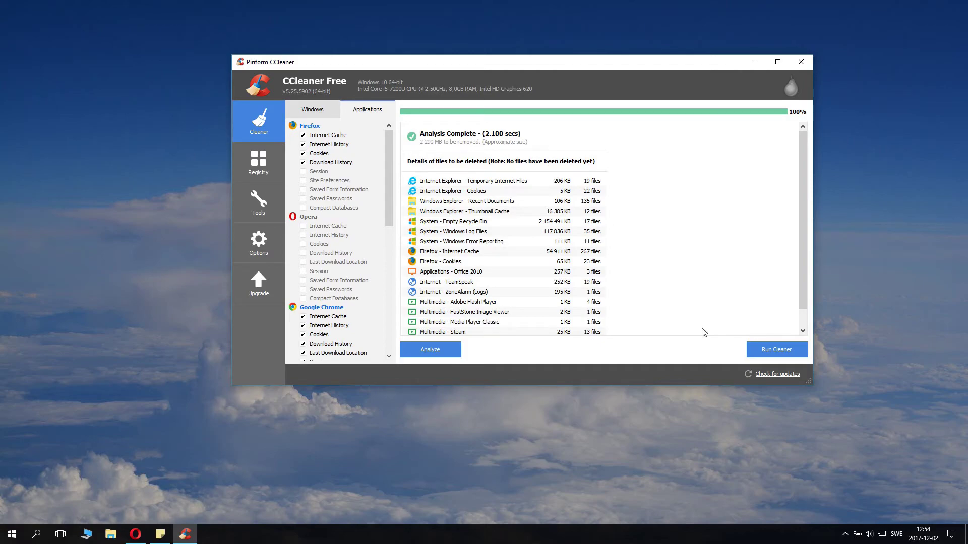
Run the cleaner to delete the junk, including 2 154 491 KB from the Recycle Bin
{"action": "left_click", "coordinate": [764, 348]}
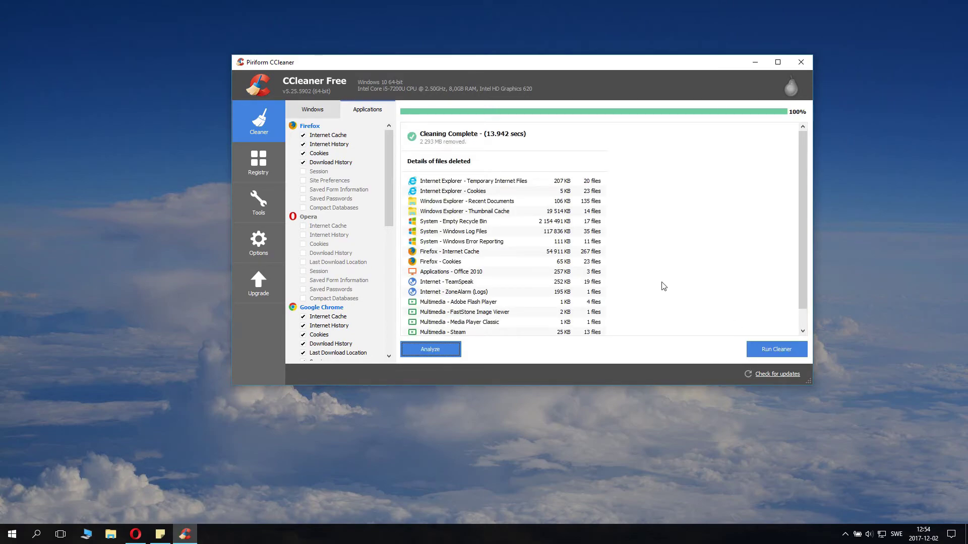
{"action": "left_click_drag", "start_coordinate": [801, 152], "coordinate": [787, 214]}
{"action": "left_click_drag", "start_coordinate": [806, 149], "coordinate": [797, 199]}
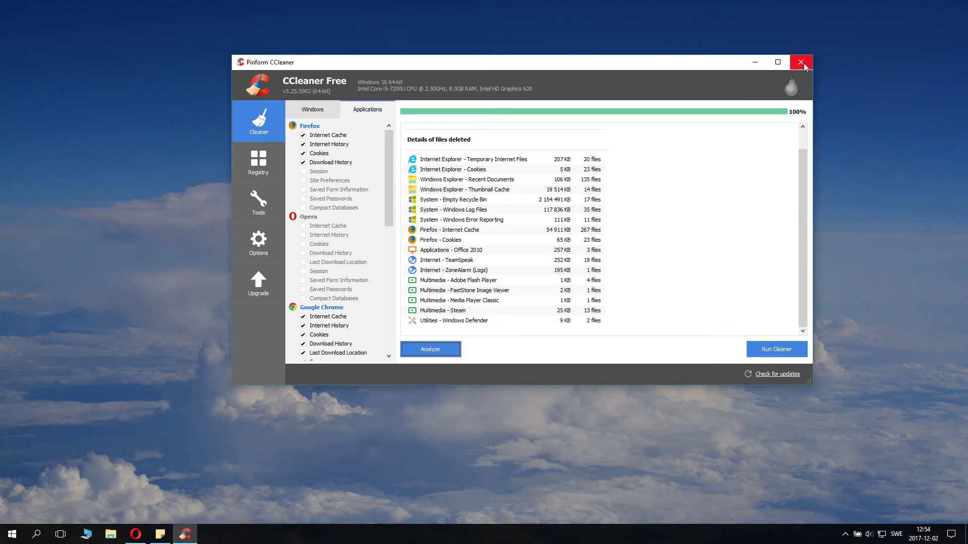